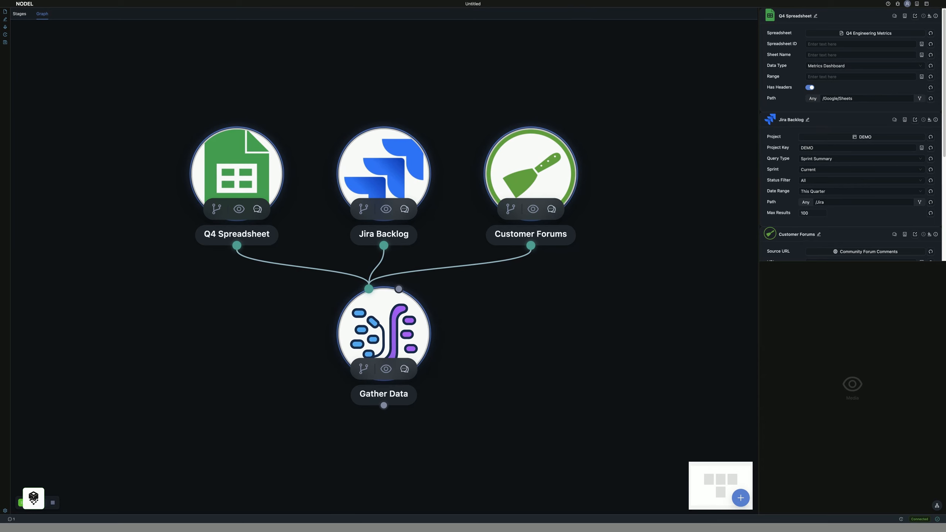
- Group the three source nodes with the Gather Data node and name the group "Gather Q4 Inputs"
key("ctrl+g")
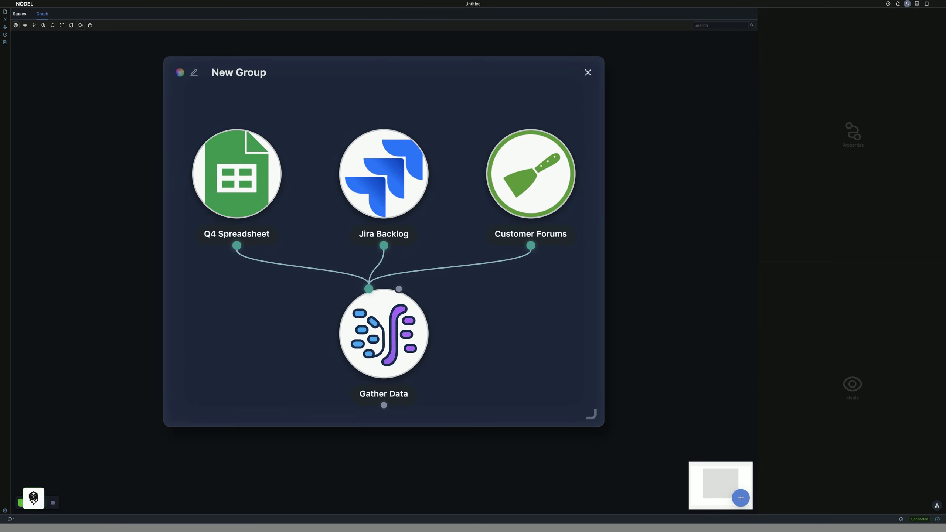
left_click(61, 25)
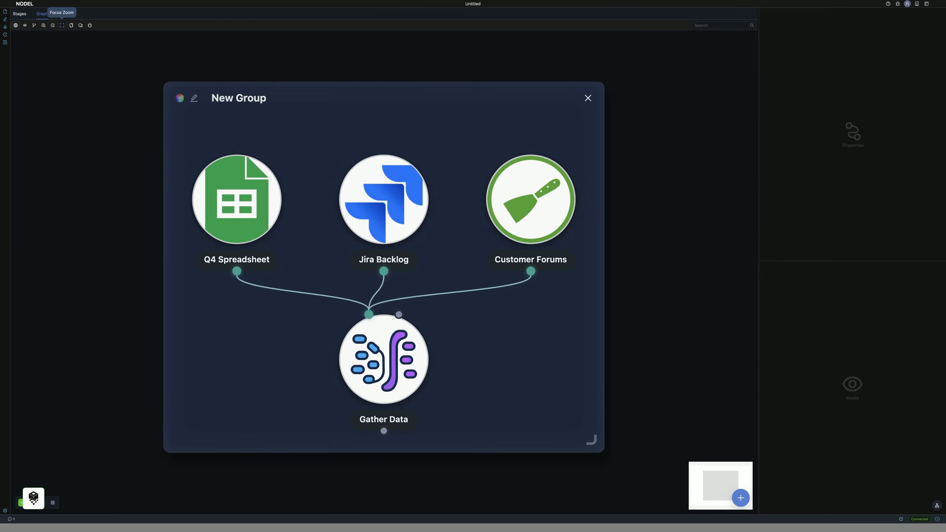
left_click(238, 99)
left_click(788, 14)
type("Gather Q4")
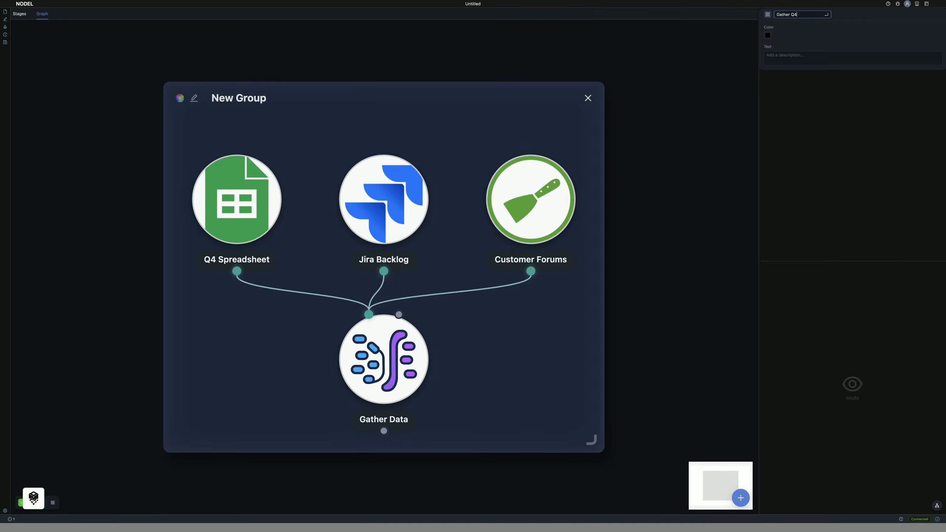
type(" Inputs")
key("Return")
- Give the Gather Q4 Inputs group a blue colour from the recommended swatches
left_click(768, 36)
left_click(800, 141)
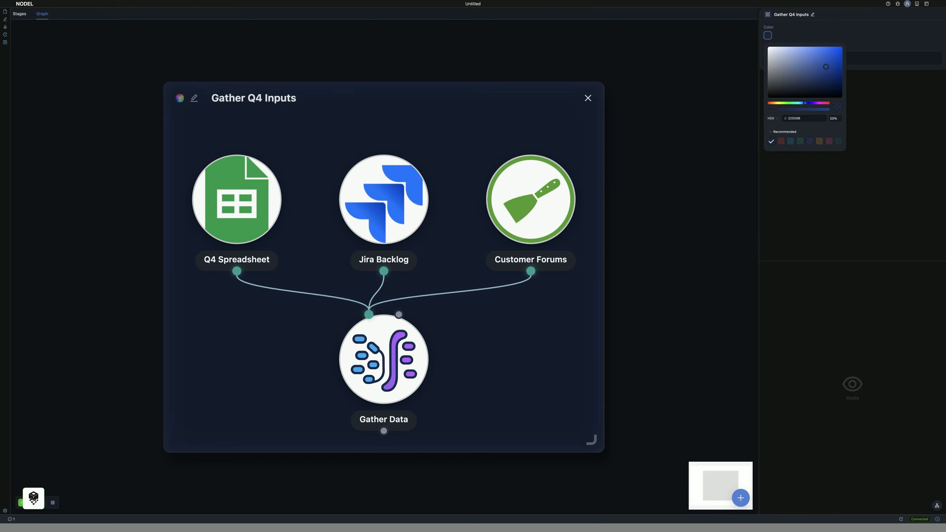
key("Escape")
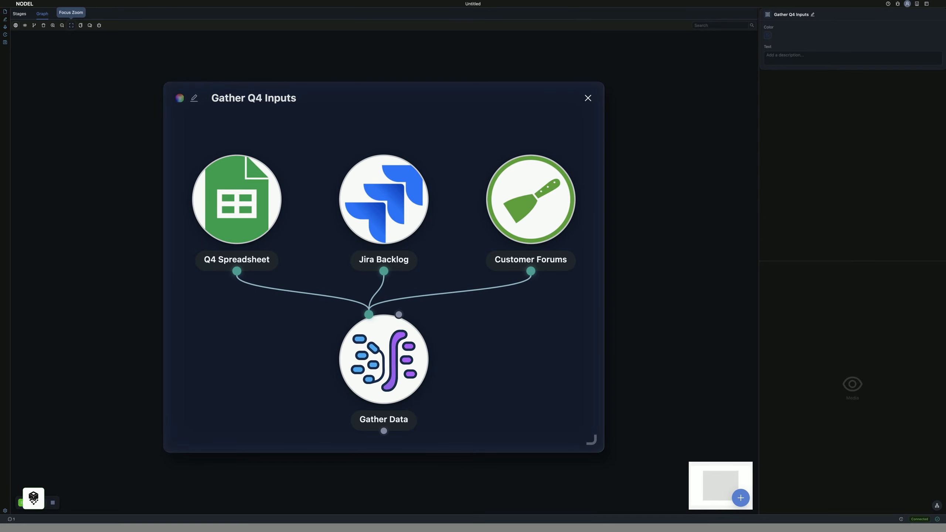
- Add a Nodel Assistant node below the Gather Q4 Inputs group and name it "Sentiment Analysis"
left_click(740, 498)
left_click(613, 395)
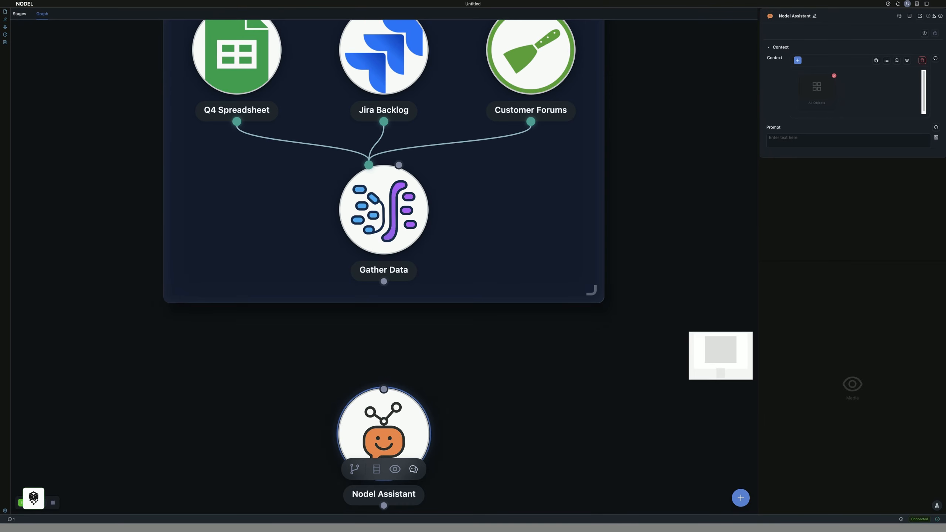
left_click(814, 16)
type("Sentiment Analysis")
key("Return")
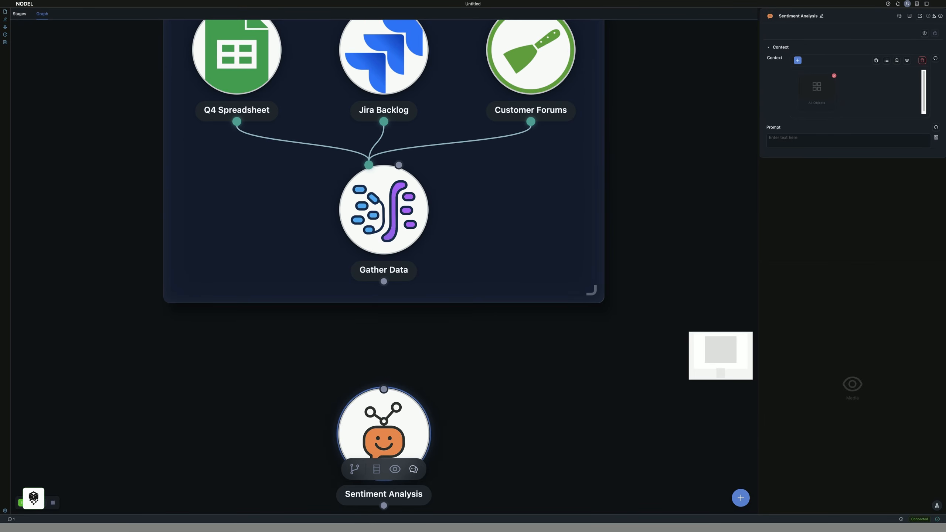
- Add another Nodel Assistant node below Sentiment Analysis and name it "Executive Summary"
left_click(740, 498)
left_click(620, 400)
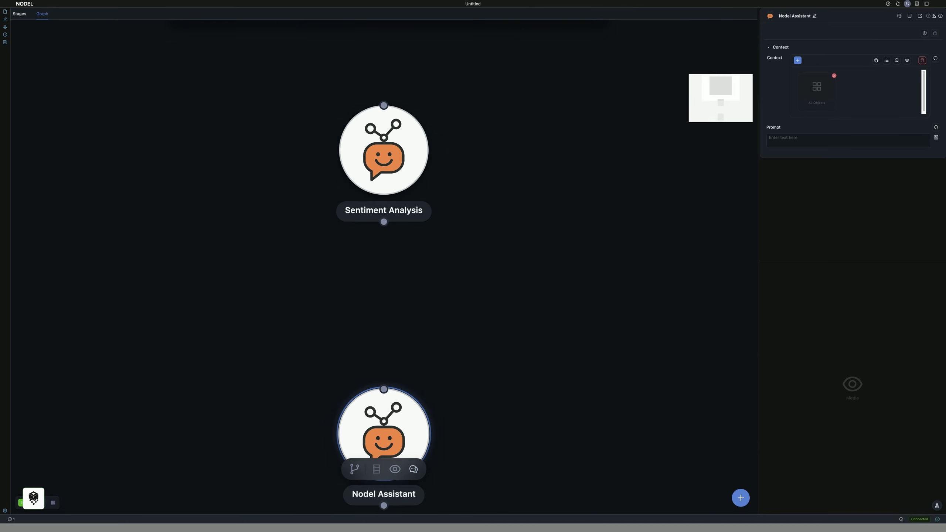
key("ctrl+a")
type("Executive Summary")
key("Return")
mouse_move(71, 25)
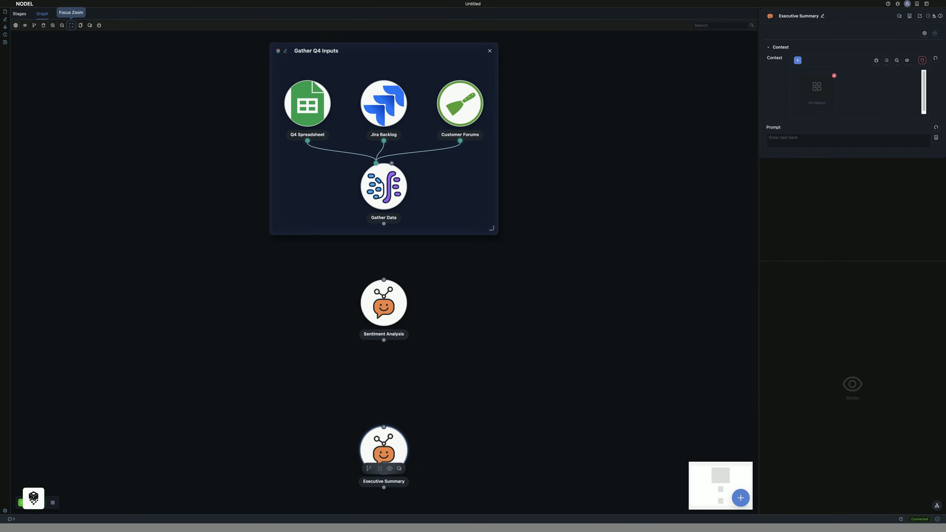
- Add a Filter node below Executive Summary and name it "Report Filter"
left_click(740, 497)
left_click(611, 394)
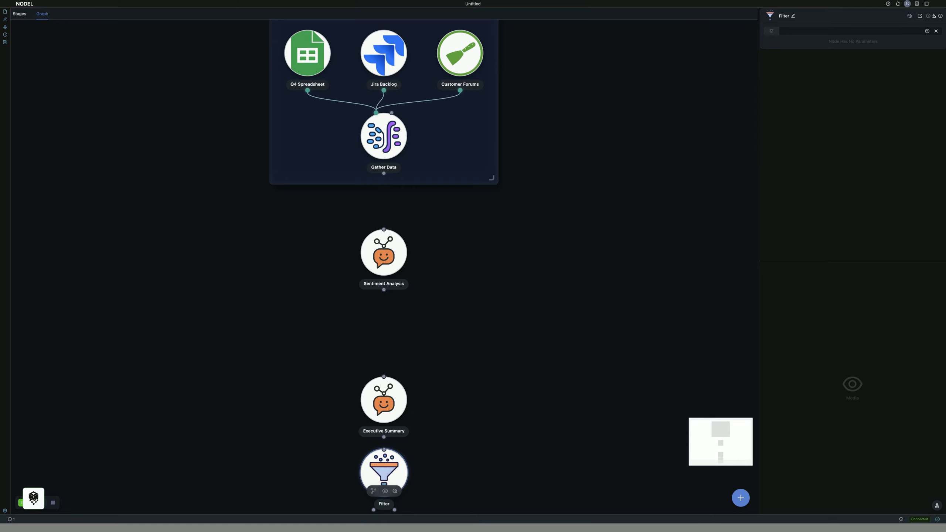
left_click(793, 16)
type("Report Filter")
key("Return")
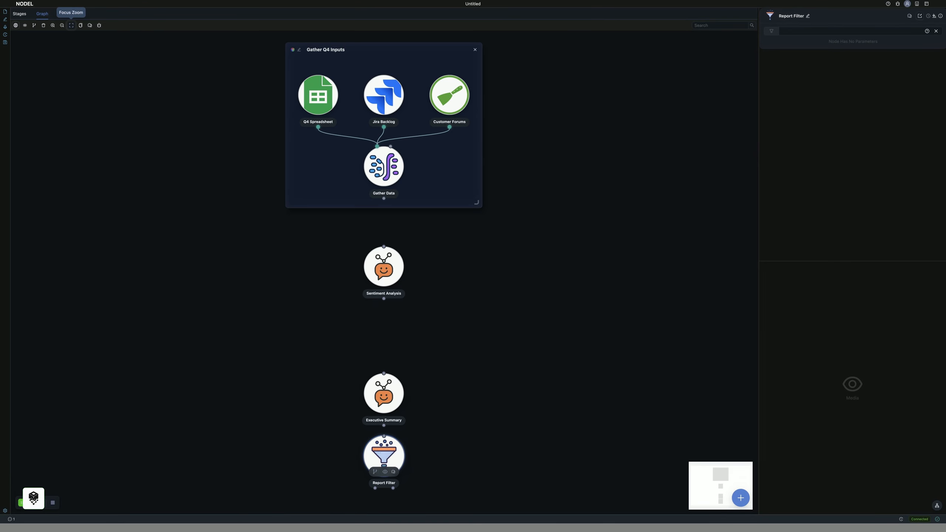
- Add an Output node below Report Filter and name it "Published Report"
left_click(740, 497)
left_click(659, 446)
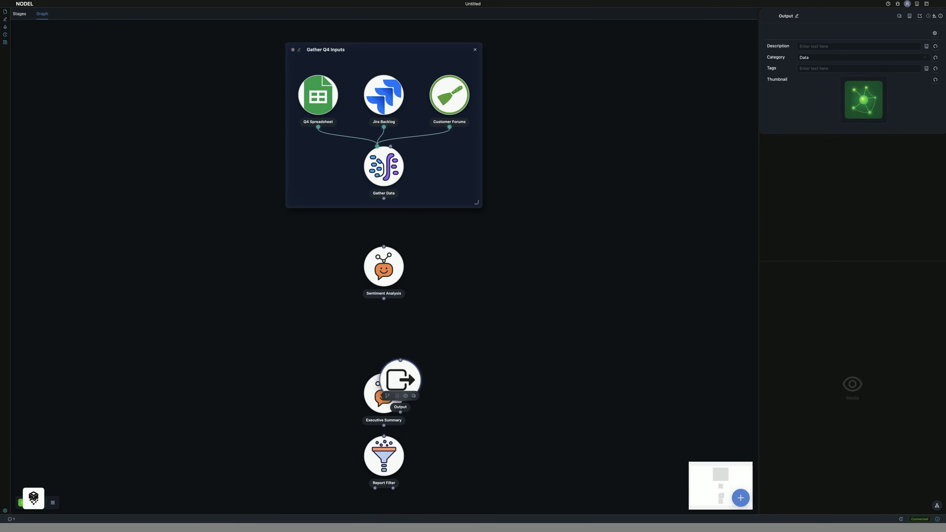
left_click(797, 16)
type("Published")
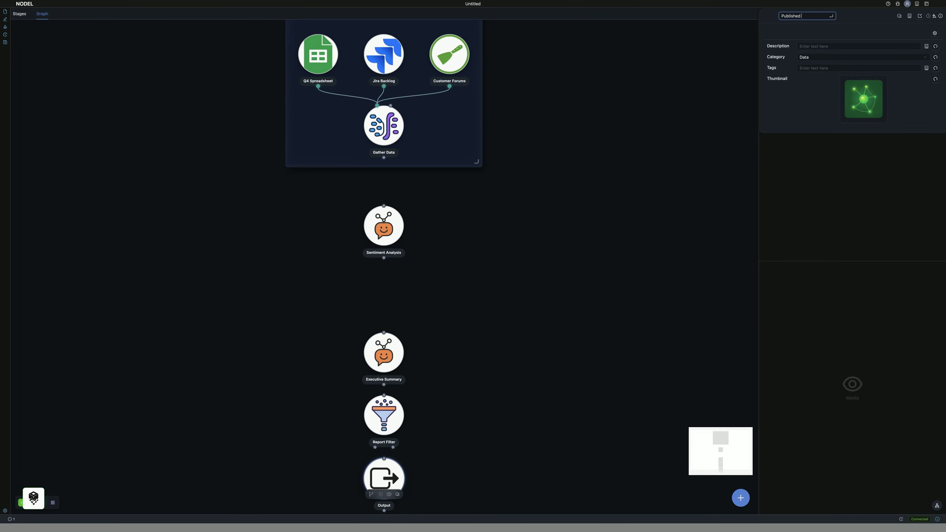
type(" Report")
key("Return")
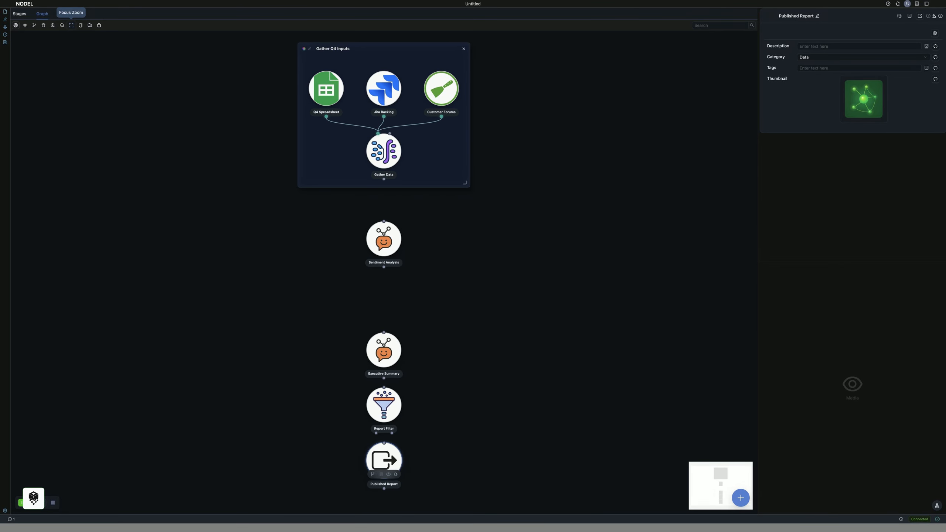
- Connect Gather Data, Sentiment Analysis, Executive Summary, Report Filter and Published Report in a chain, using Report Filter's first output
left_click_drag(384, 179, 384, 222)
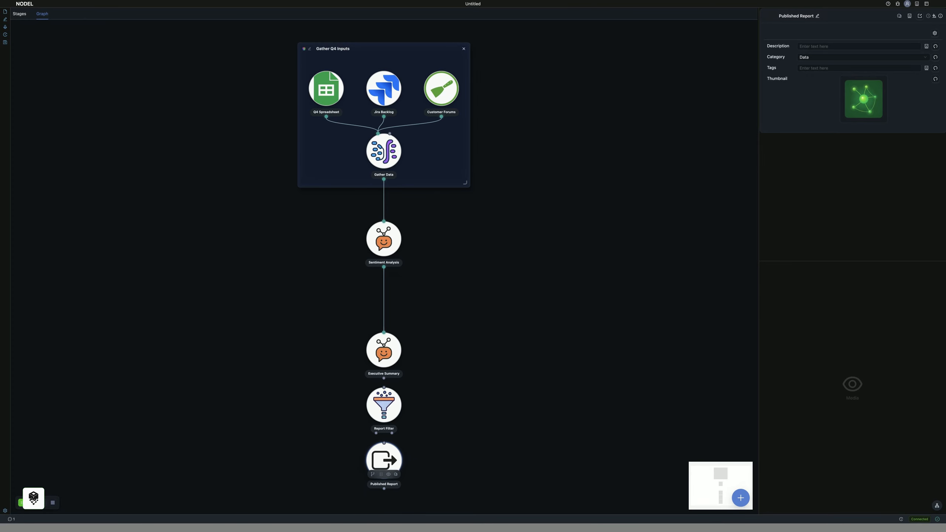
left_click_drag(384, 379, 384, 387)
left_click_drag(376, 433, 384, 443)
- Set the Report Filter node's filter pattern to "*Report*"
left_click(384, 405)
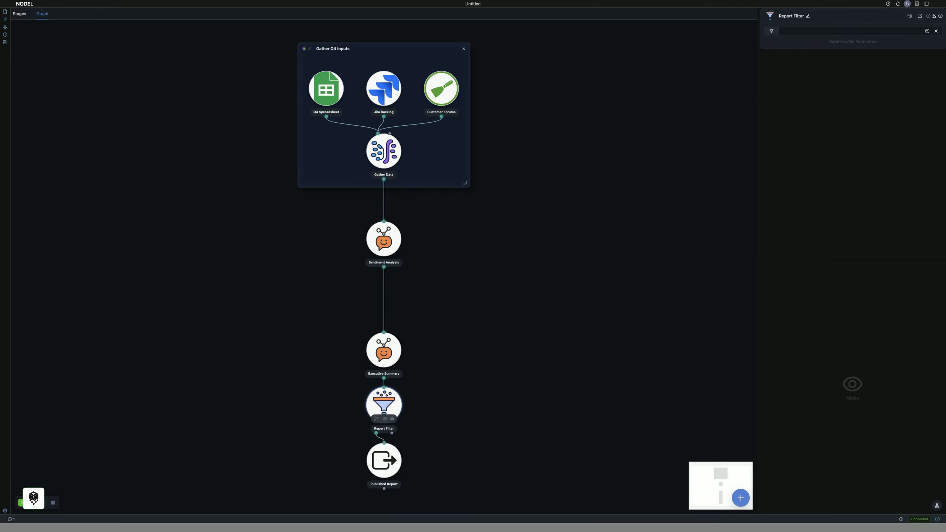
left_click(850, 31)
type("*Report*")
- Group the Sentiment Analysis, Executive Summary, Report Filter and Published Report nodes together
left_click(383, 238)
left_click(383, 350, "shift")
left_click(384, 405, "shift")
left_click(384, 460, "shift")
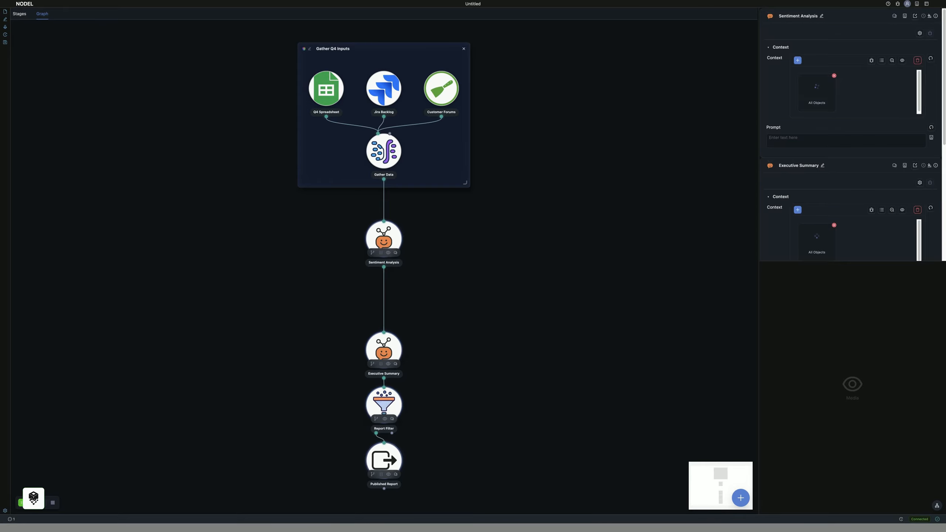
key("ctrl+g")
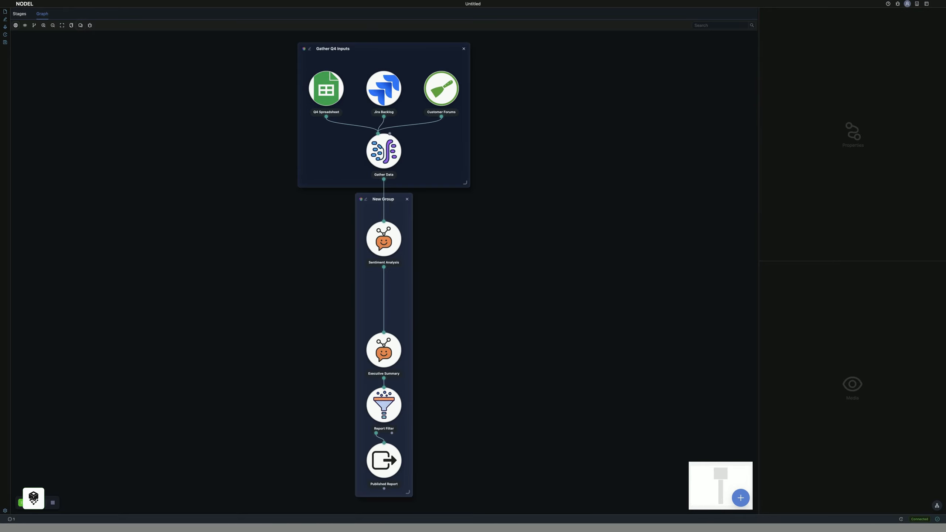
left_click(61, 25)
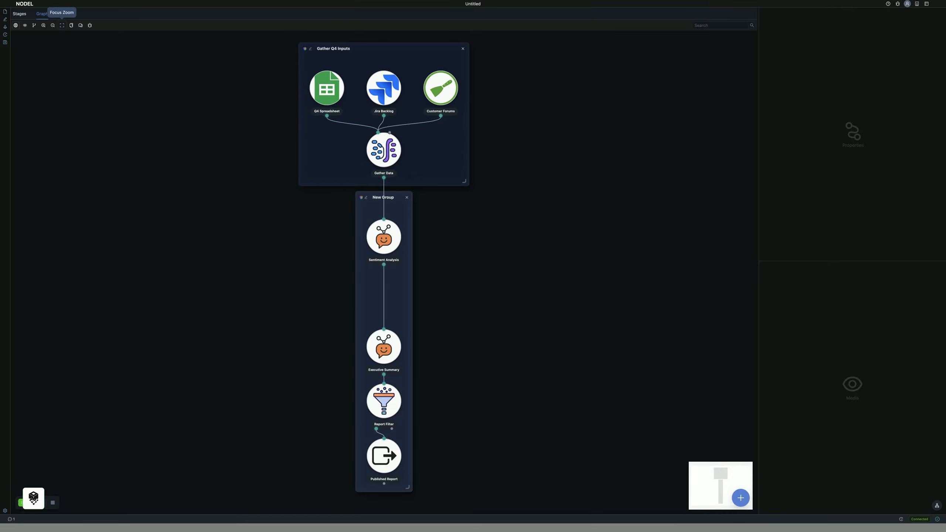
- Name the new group "Analysis & Reporting" and colour it green from the recommended swatches
left_click(382, 198)
left_click(798, 14)
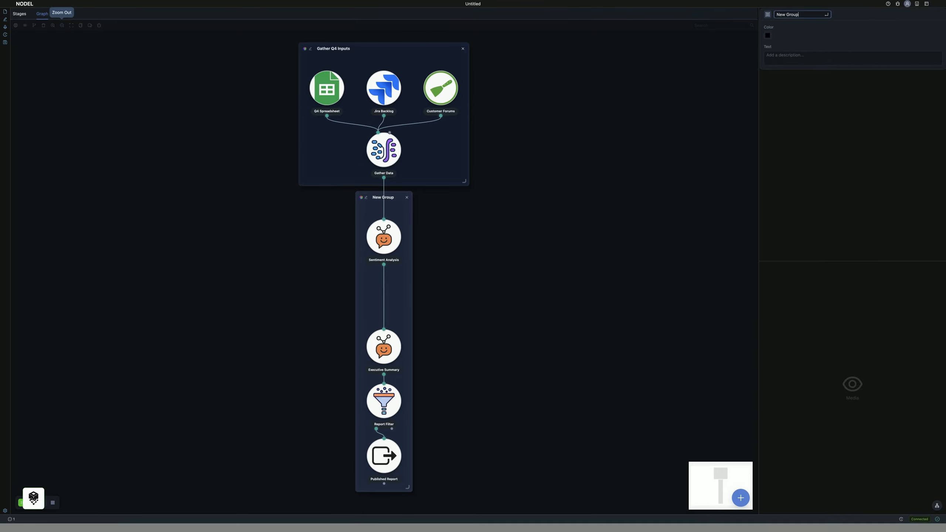
type("Analysis & Reporting")
key("Return")
left_click(768, 36)
left_click(800, 141)
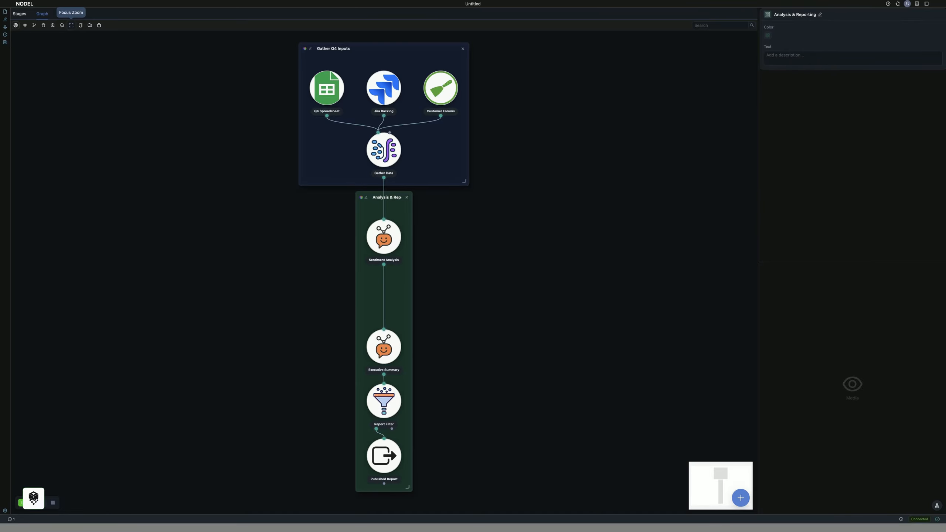
- Review the parameters of the Q4 Spreadsheet, Gather Data and Published Report nodes
left_click(327, 88)
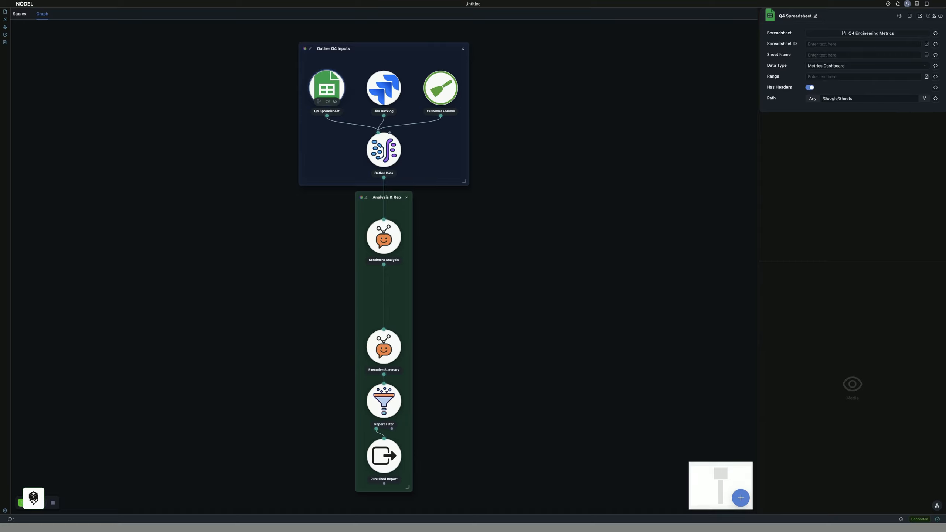
left_click(383, 149)
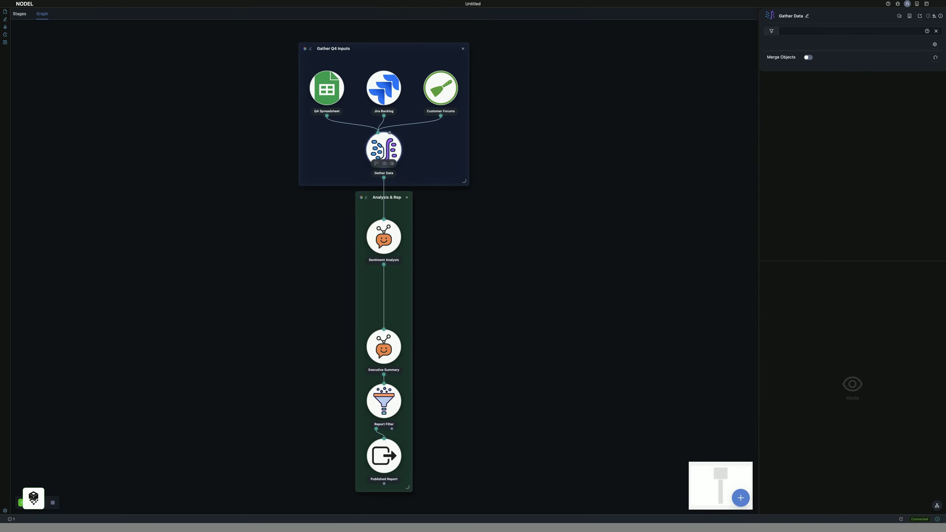
left_click(383, 456)
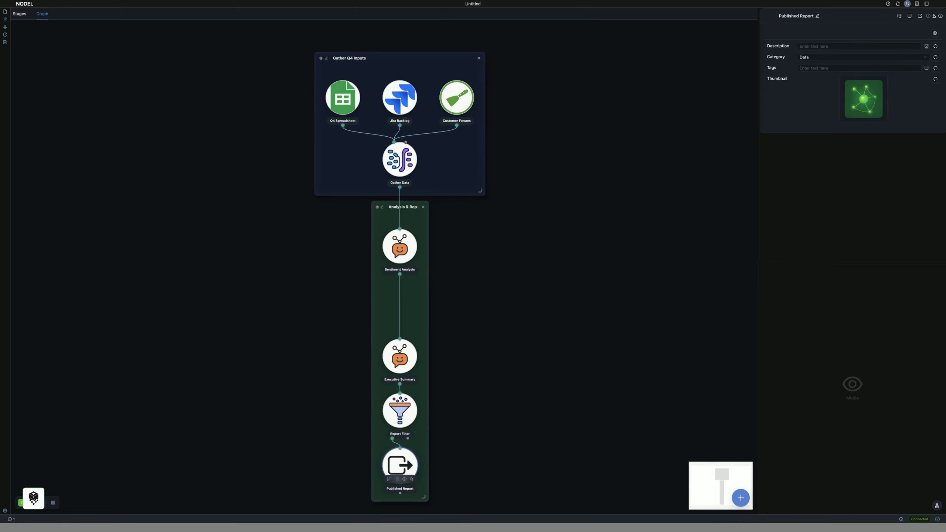
- Show the output of the Q4 Spreadsheet node and of the Jira Backlog node in the viewport
left_click(342, 98)
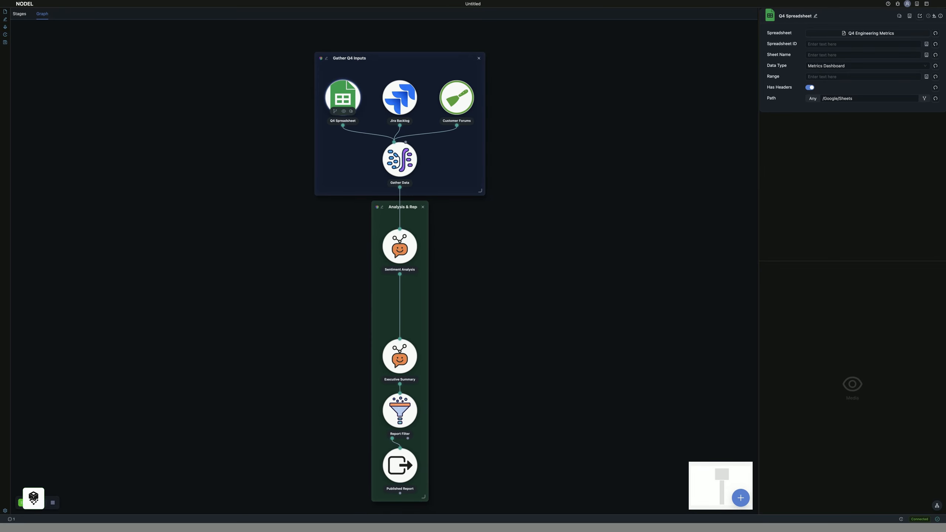
left_click(343, 111)
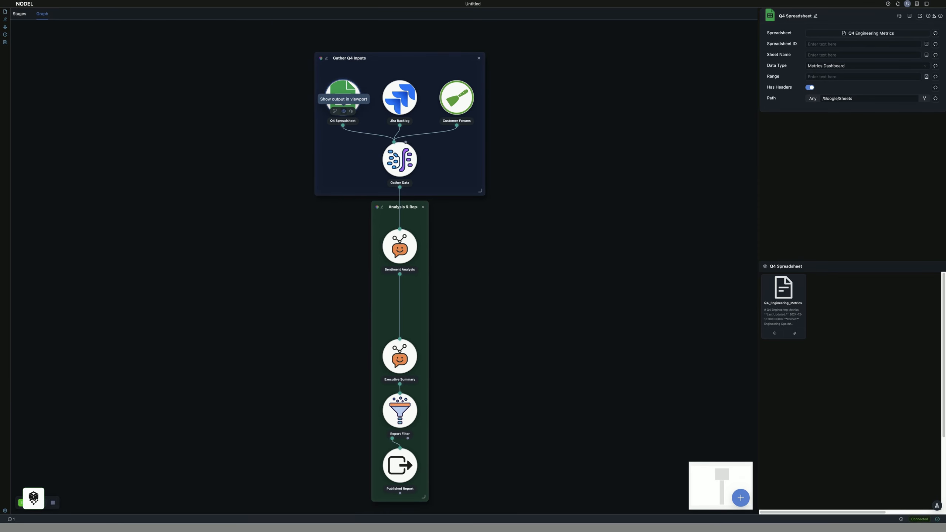
left_click(399, 97)
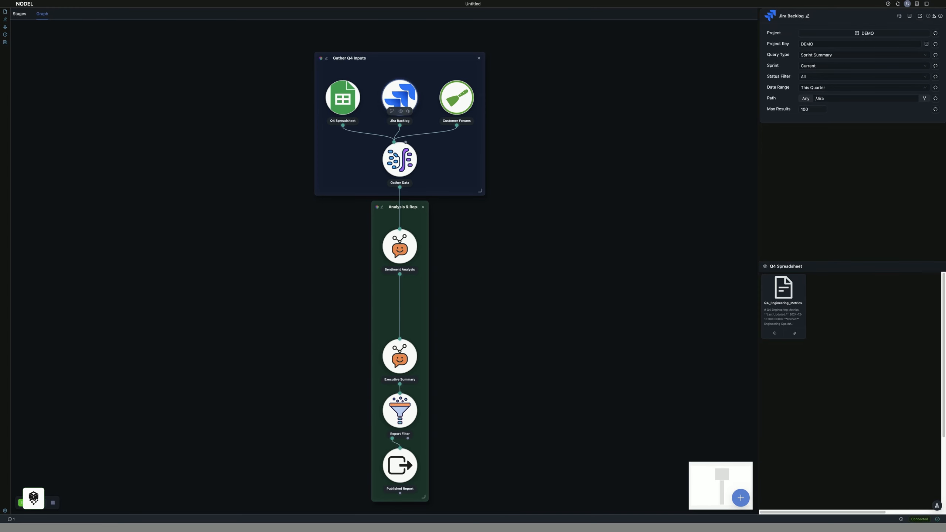
left_click(401, 111)
- Show the Gather Data node's output in the viewport, check its object hierarchy, and return to the viewport output
left_click(399, 159)
left_click(400, 173)
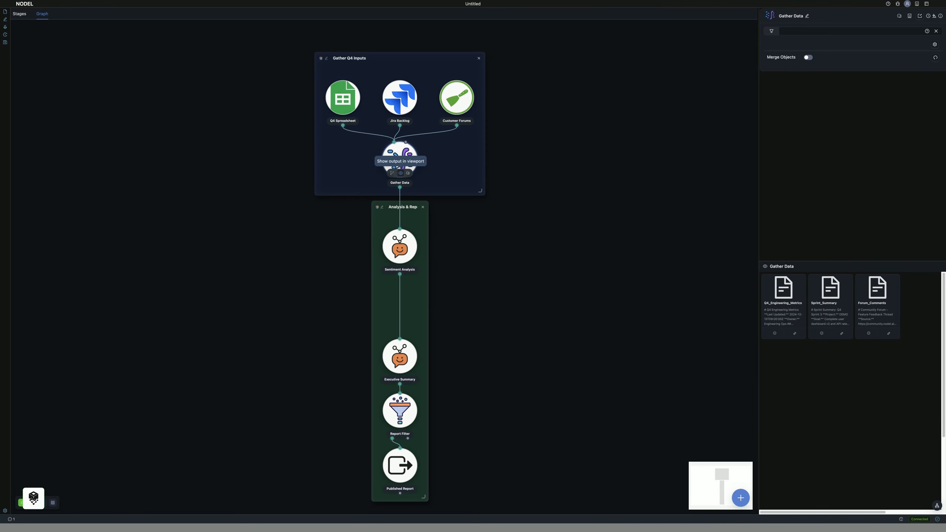
left_click(392, 173)
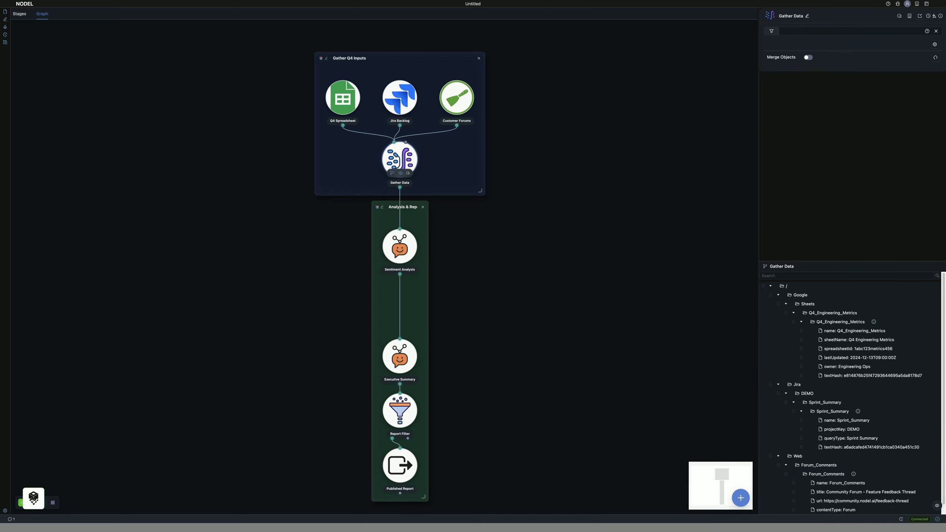
left_click(937, 506)
- Rename the document as "Q4 Executive Report"
left_click(4, 20)
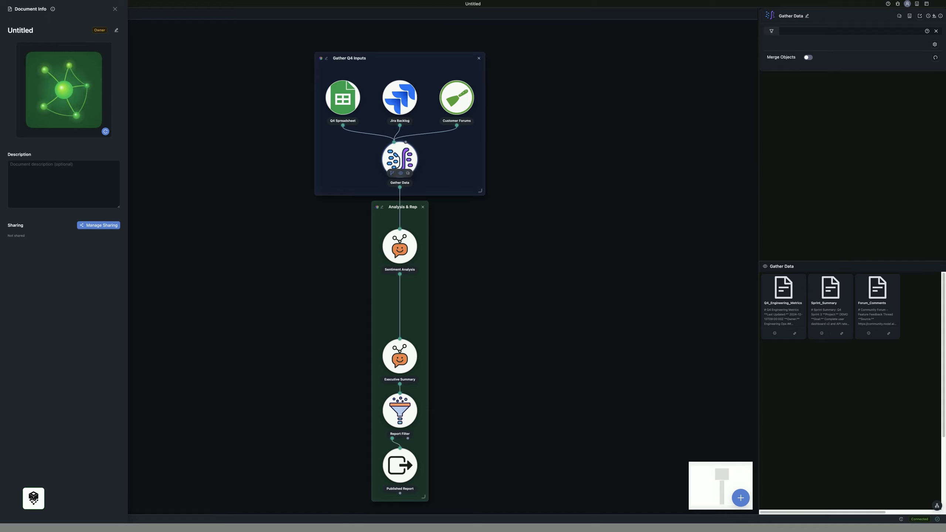
left_click(116, 30)
type("Q4 E")
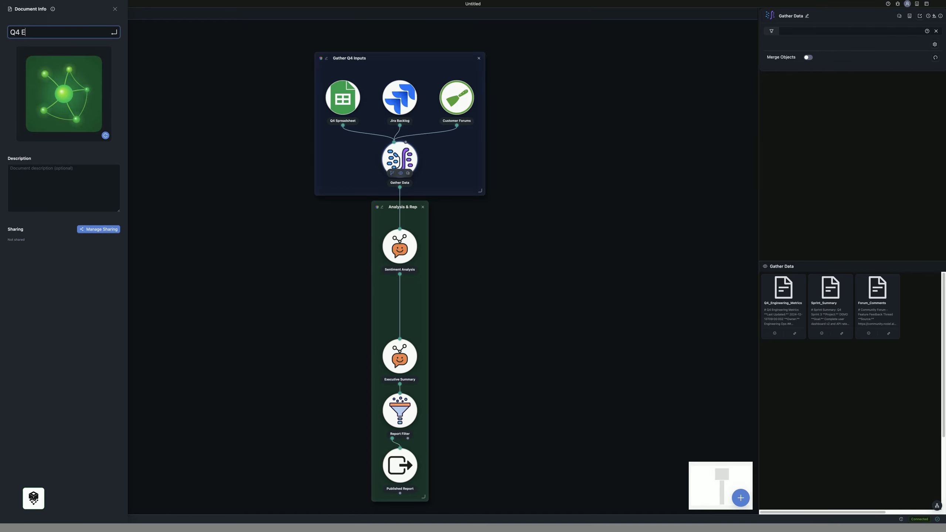
type("xecutive Report")
key("Return")
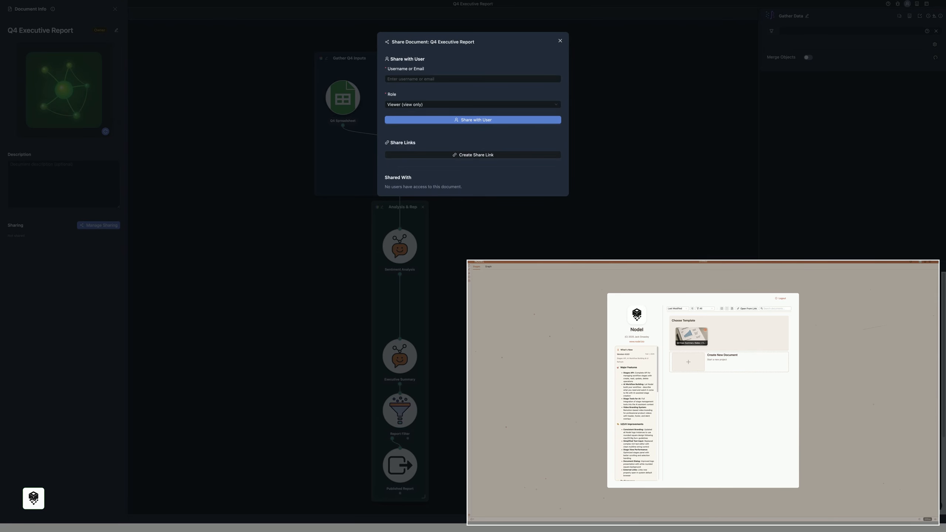
- Share the document with the collaborator's e-mail, giving them the Editor (can edit) role
type("artie@nodel.test")
left_click(473, 104)
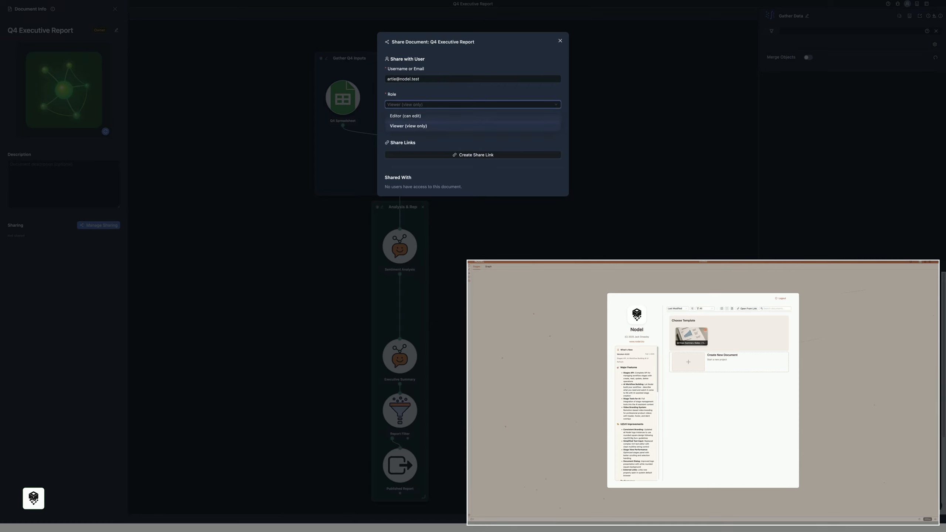
left_click(473, 117)
left_click(472, 121)
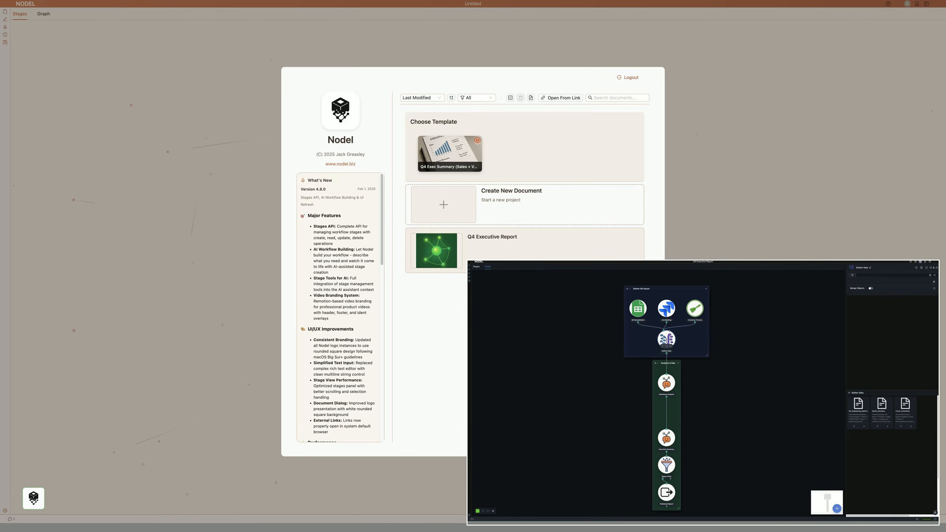
- Open the shared Q4 Executive Report document in the collaborator's session
left_click(522, 264)
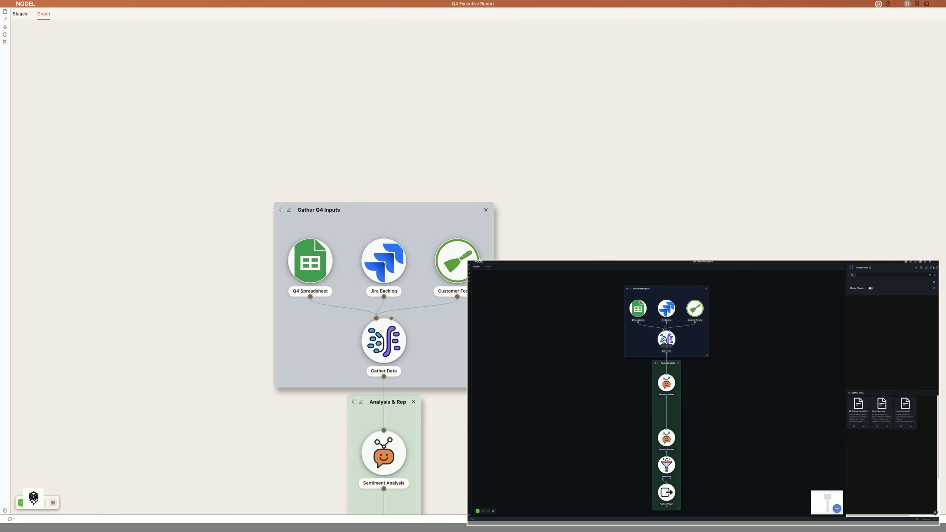
- Rename the Nodel Assistant node between Sentiment Analysis and Executive Summary as "Budget Analysis"
left_click(61, 26)
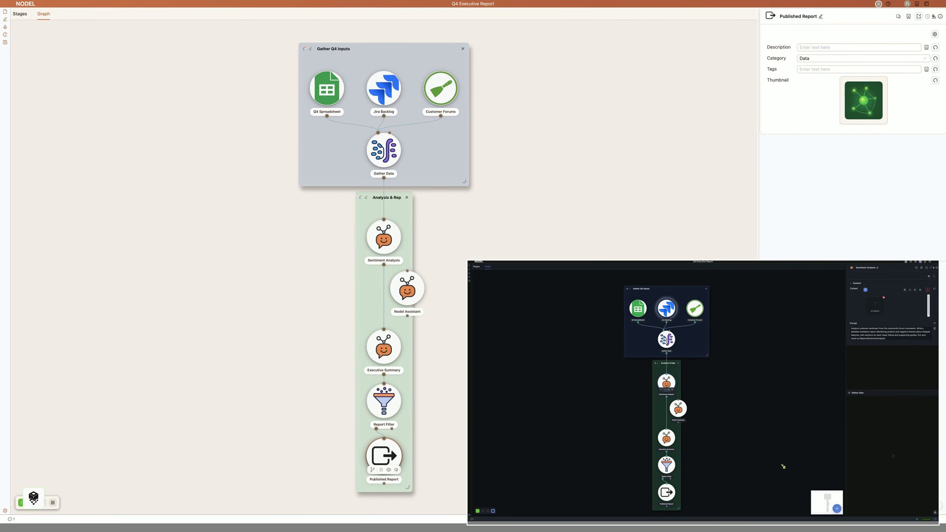
left_click(407, 288)
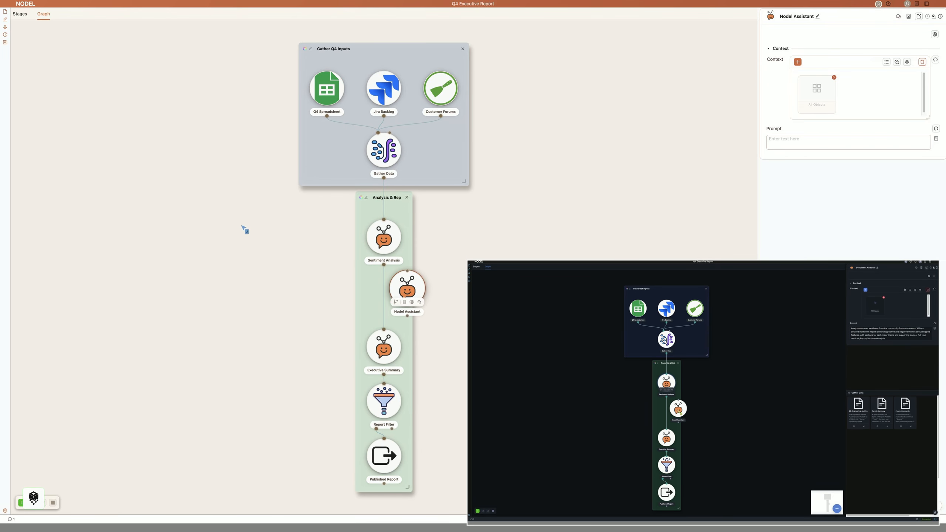
left_click(820, 17)
type("Budget Analysis")
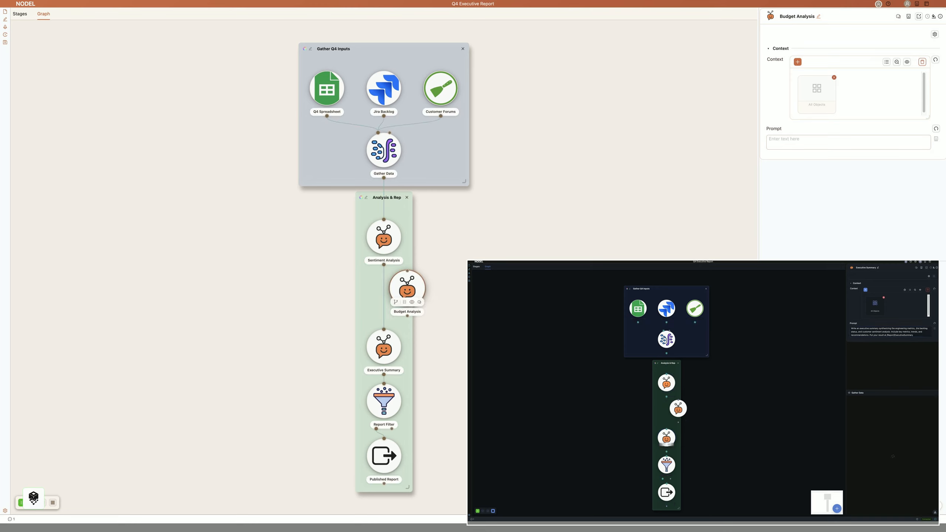
key("Return")
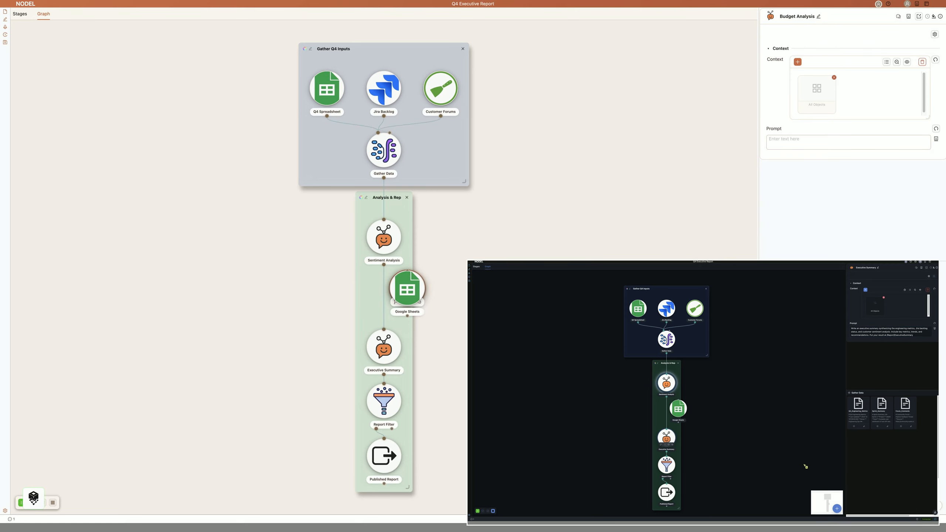
- Rename the new Google Sheets node as "Q4 Finance" and select Q4 Budget Tracker as its spreadsheet
left_click(407, 288)
left_click(815, 16)
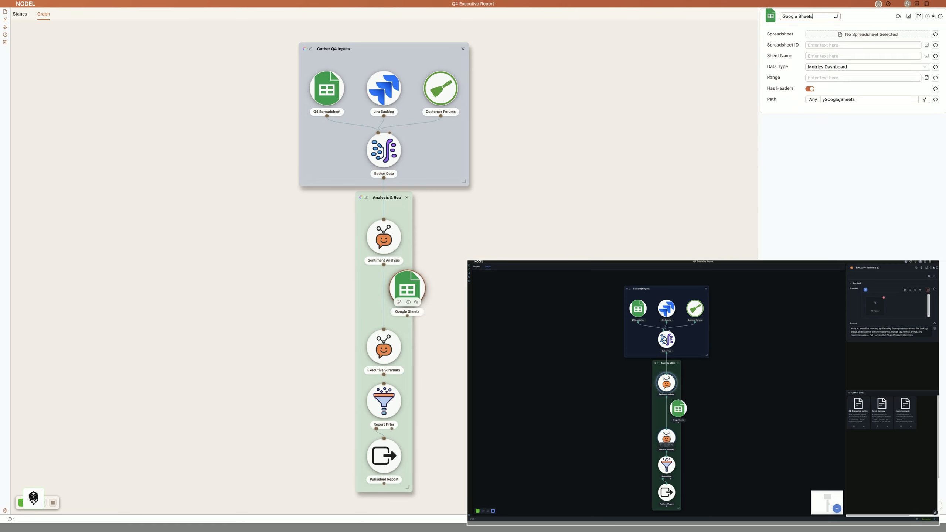
type("Q4 Finance")
key("Return")
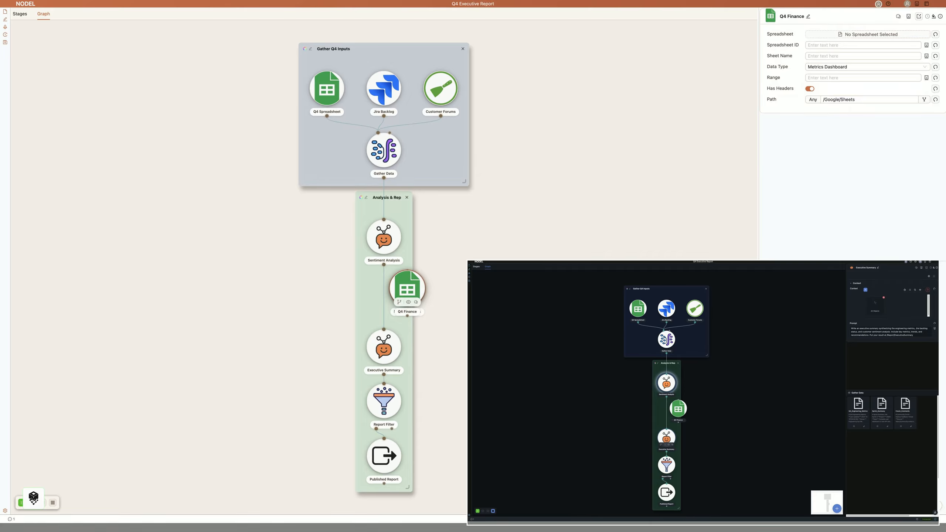
left_click(868, 34)
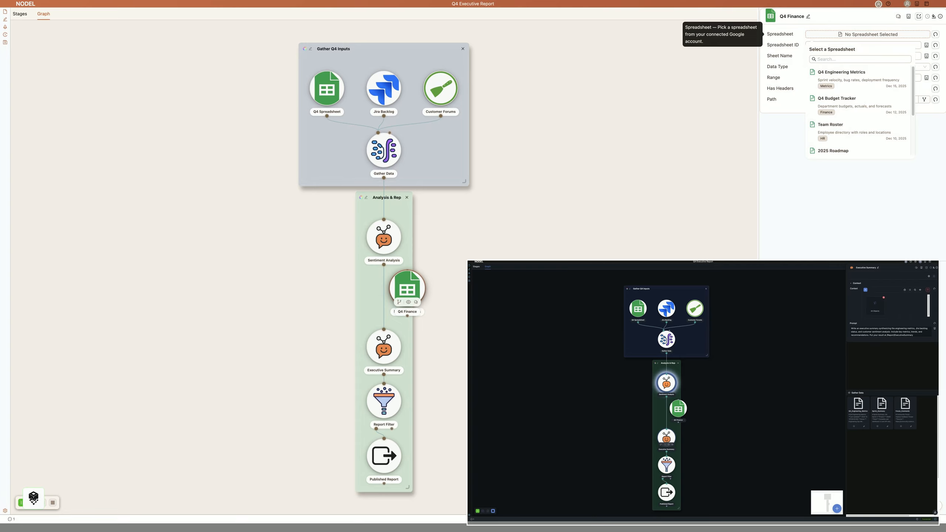
left_click(837, 99)
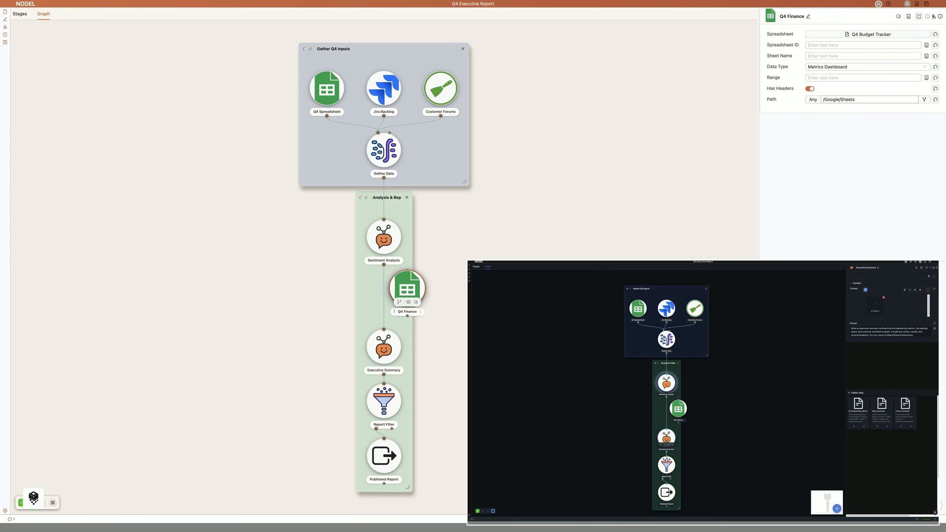
- Write the Budget Analysis prompt: analyze Q4 department spending, budget utilization rates and financial trends, flag overspending departments, and put the result at /Report/BudgetAnalysis
mouse_move(71, 26)
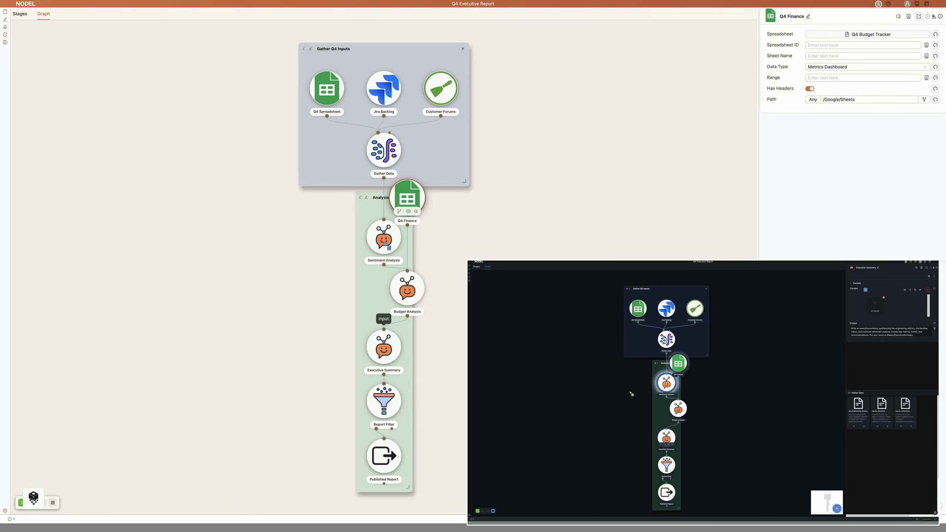
left_click(407, 288)
left_click(846, 141)
type("Analyze the Q4 budget data including department spending, budget utilization rates, and financial trends. Flag any departments that are overspending. Put your result at /Report/BudgetAnalysis")
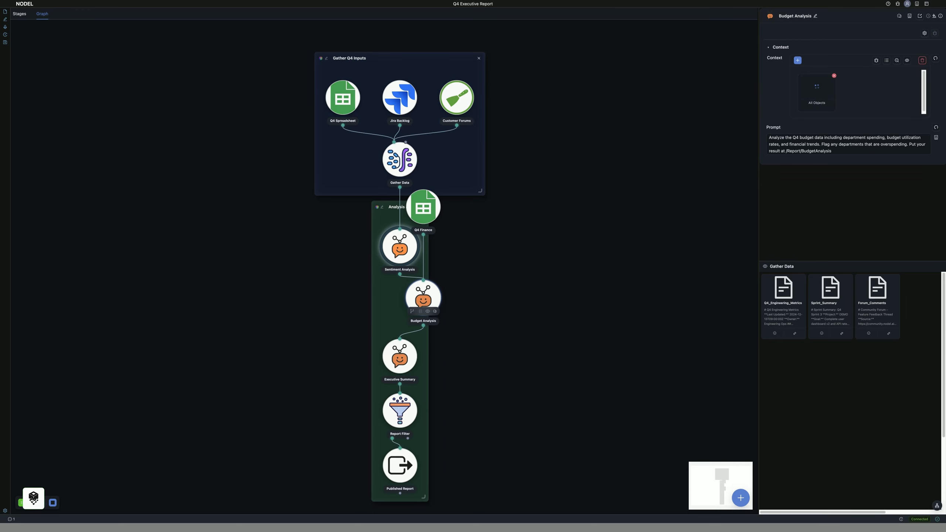
- Generate a document thumbnail with the Assistant from the prompt "A colourful Saturday morning cartoon style thumbnail for this quarterly executive report"
left_click(71, 26)
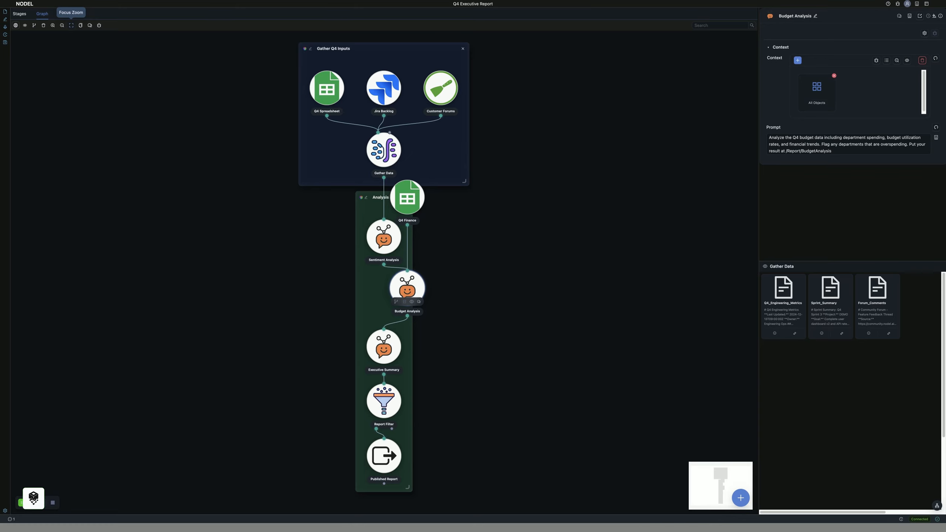
left_click(5, 11)
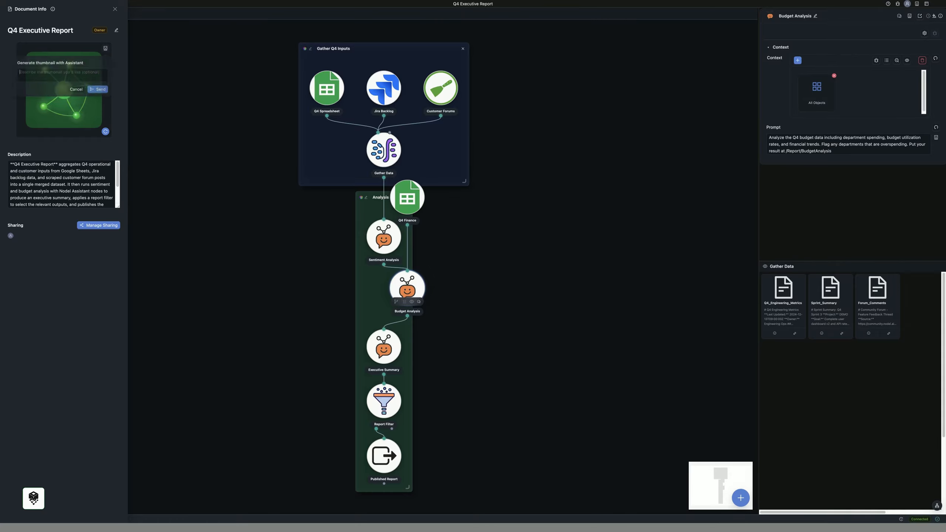
left_click(105, 48)
type("A colourful Saturday mor")
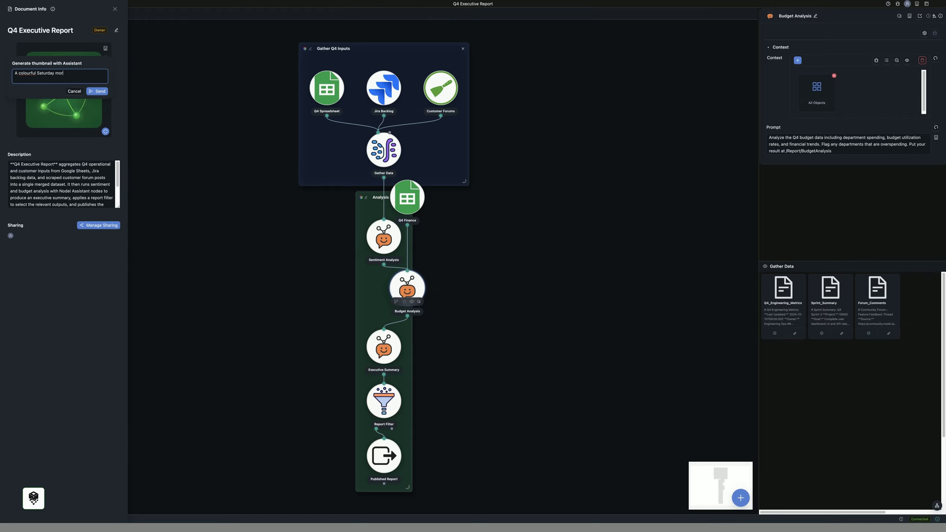
type("ning cartoon style thumbnail fo")
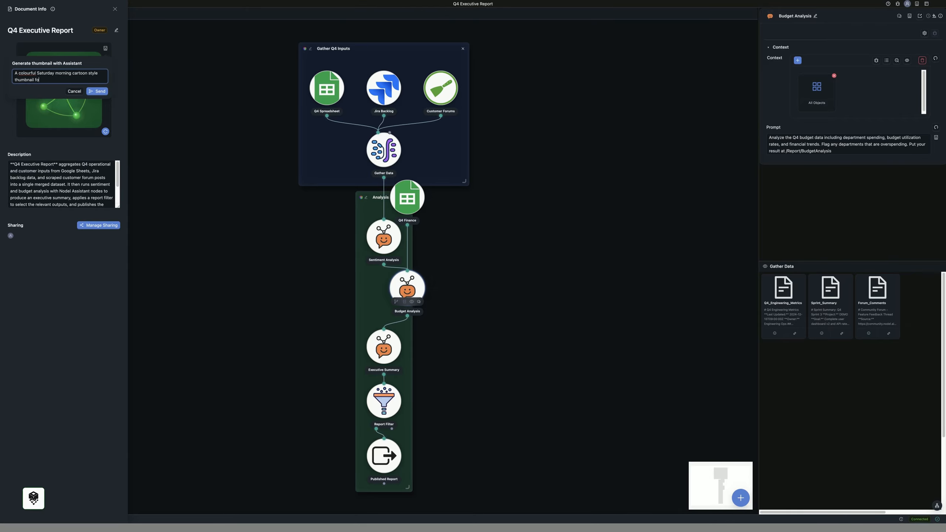
type("r this quarterly executive report")
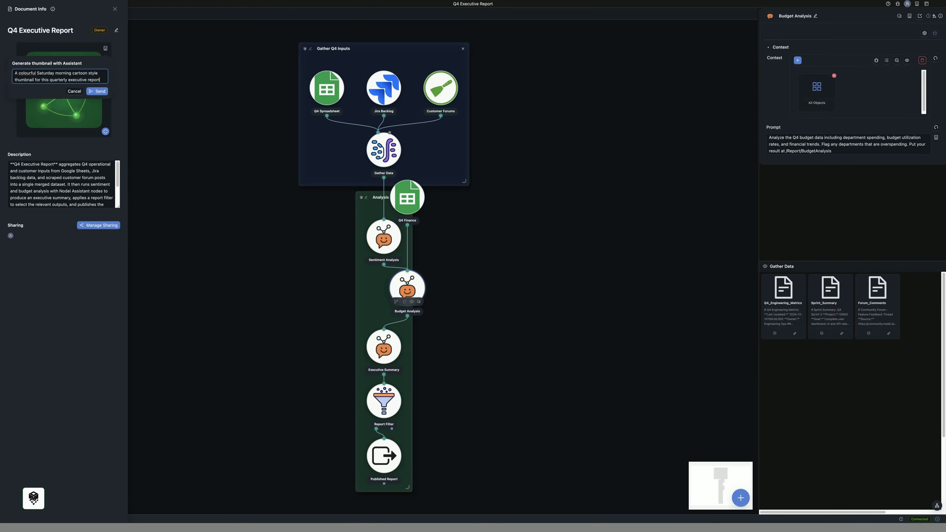
key("Return")
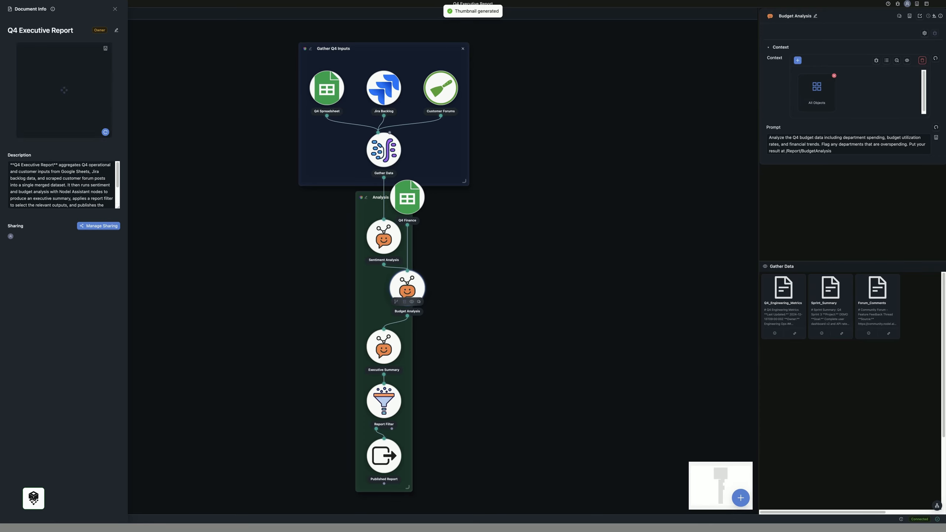
key("Escape")
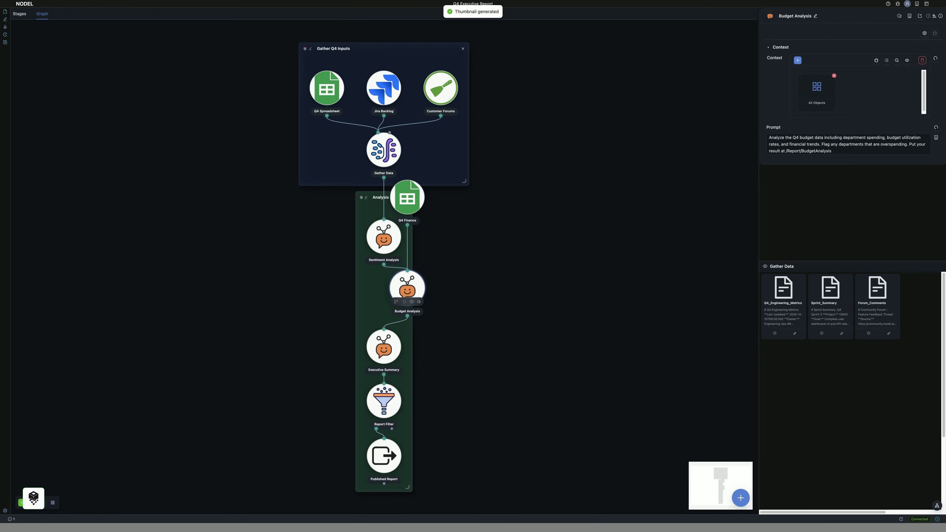
- Select the Published Report node and open the first document in its output for reading
mouse_move(71, 25)
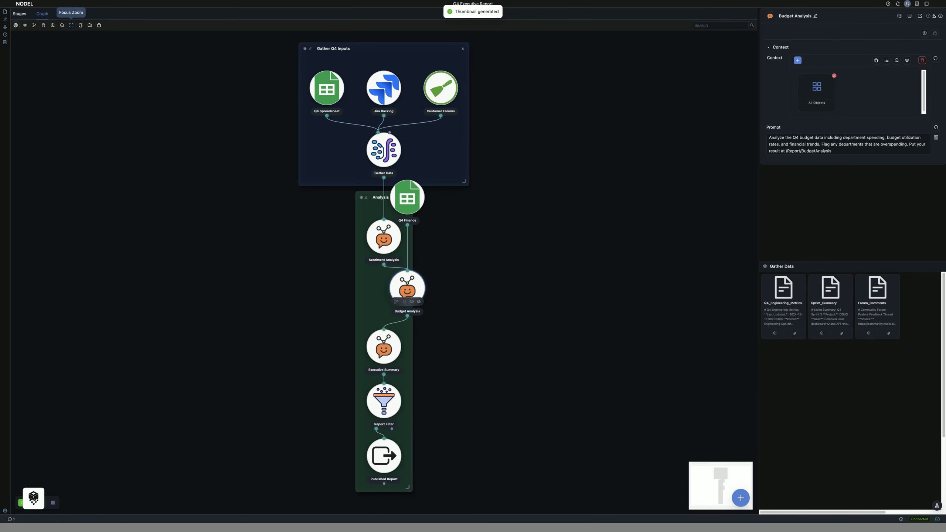
left_click(384, 455)
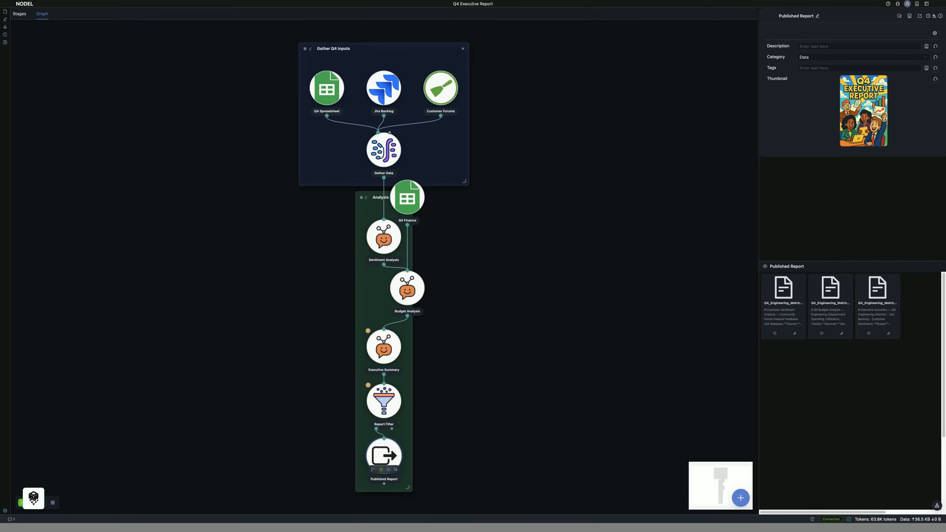
left_click(783, 298)
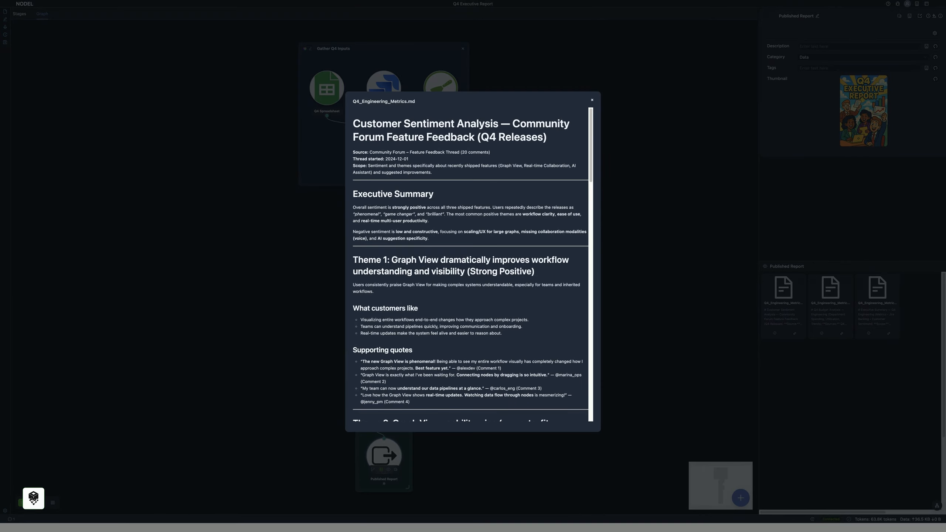